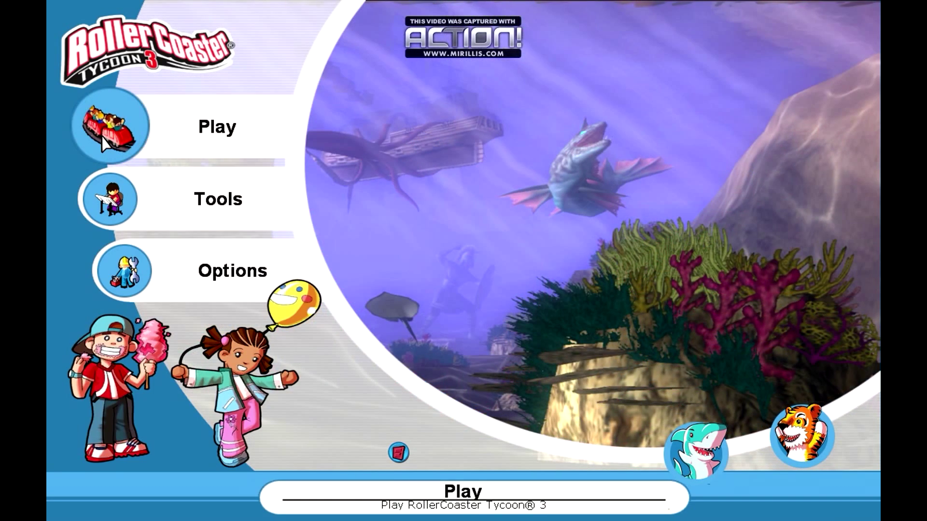
# Create a new career profile in the original RCT3 career campaign.
pyautogui.click(103, 142)
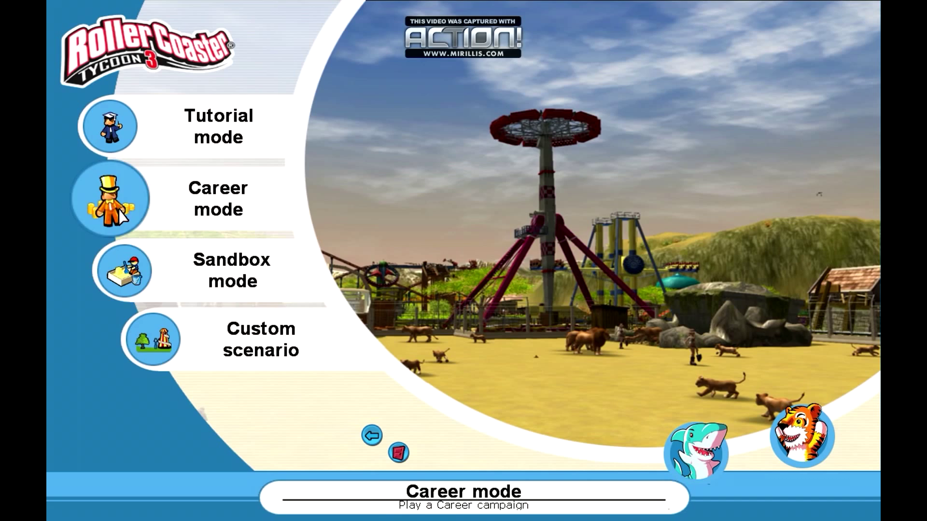
pyautogui.click(135, 203)
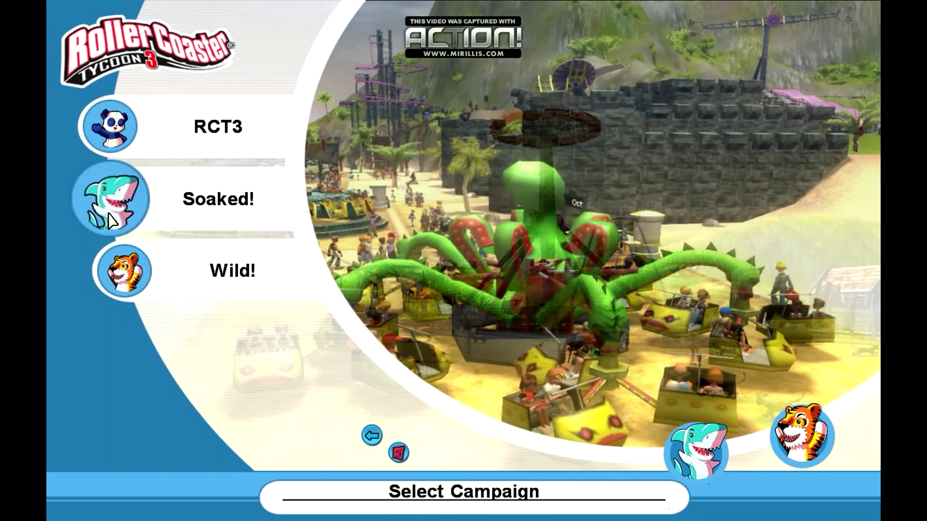
pyautogui.click(111, 149)
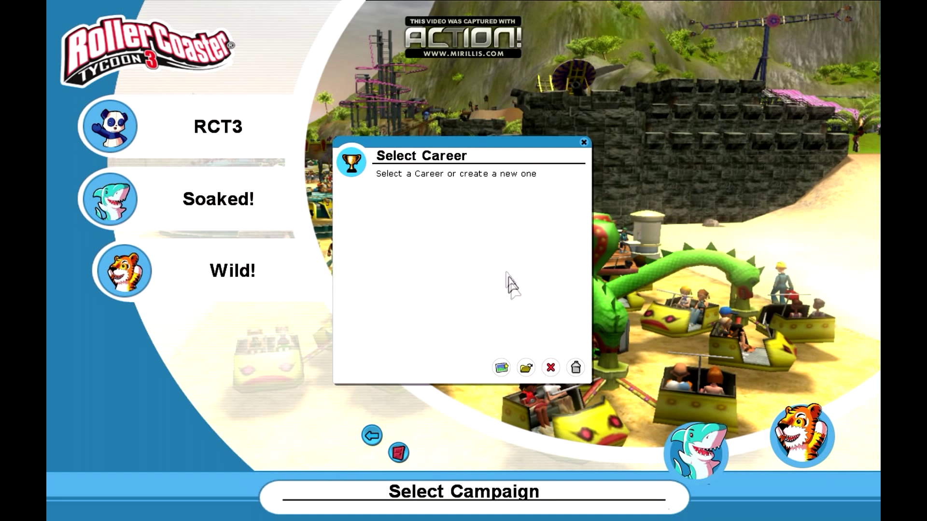
pyautogui.click(501, 368)
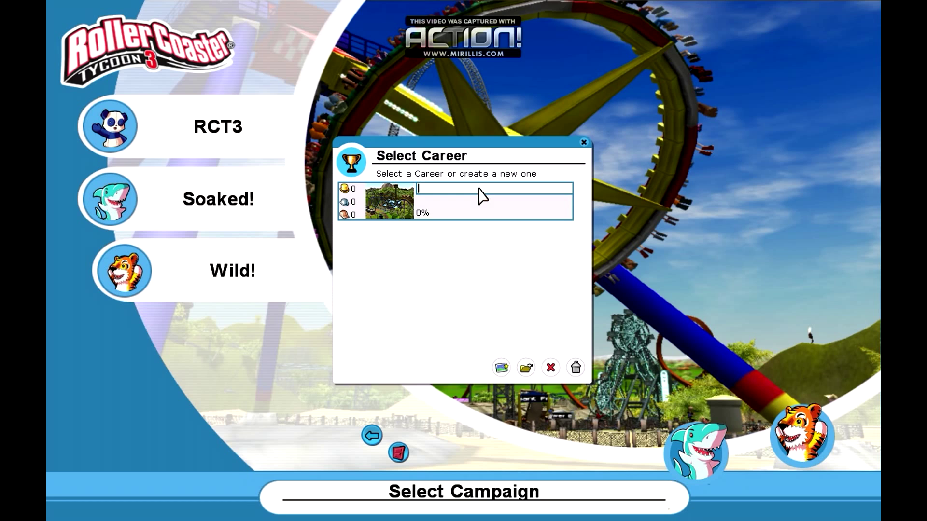
pyautogui.write('Vahkar')
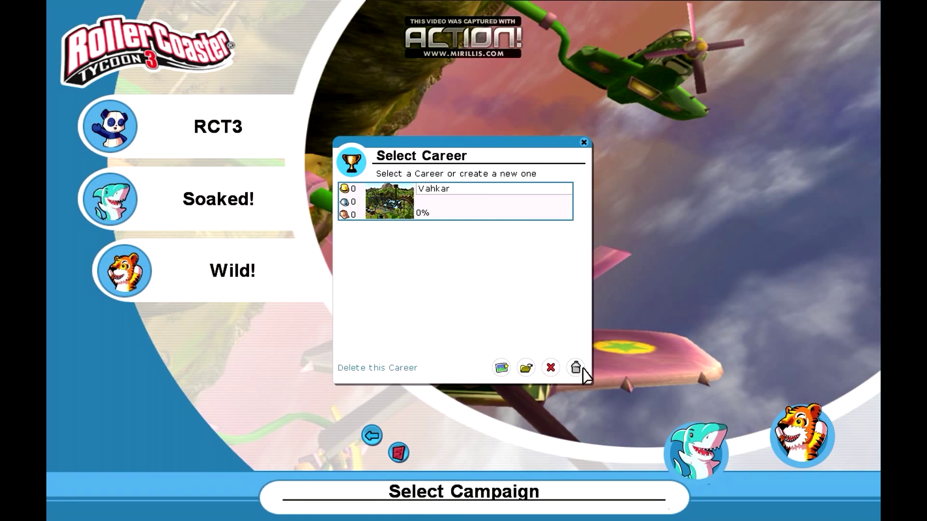
# Continue the career, select the Lost Atlantis scenario and confirm starting it.
pyautogui.click(524, 369)
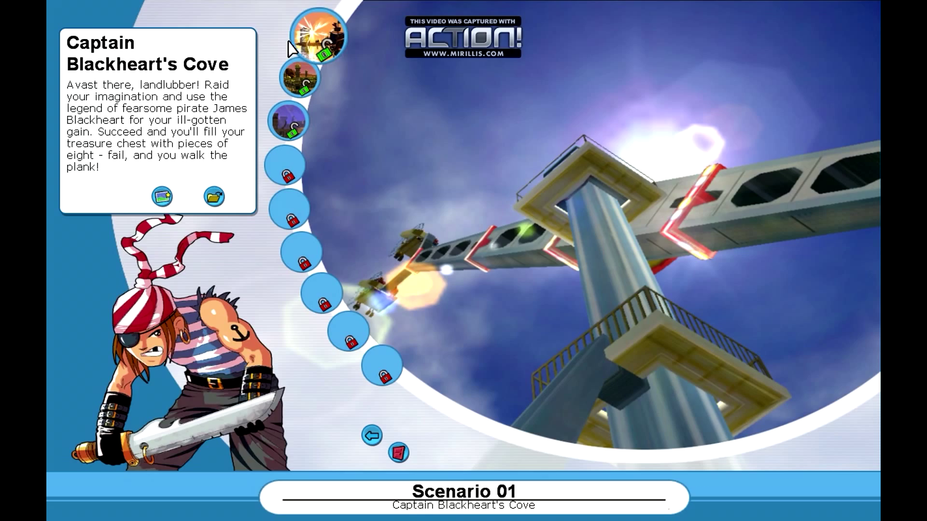
pyautogui.click(299, 77)
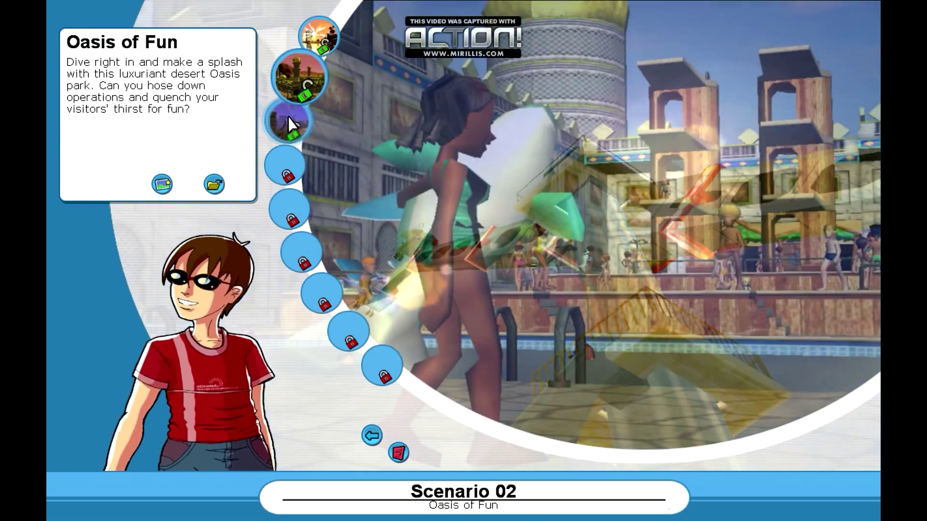
pyautogui.click(289, 118)
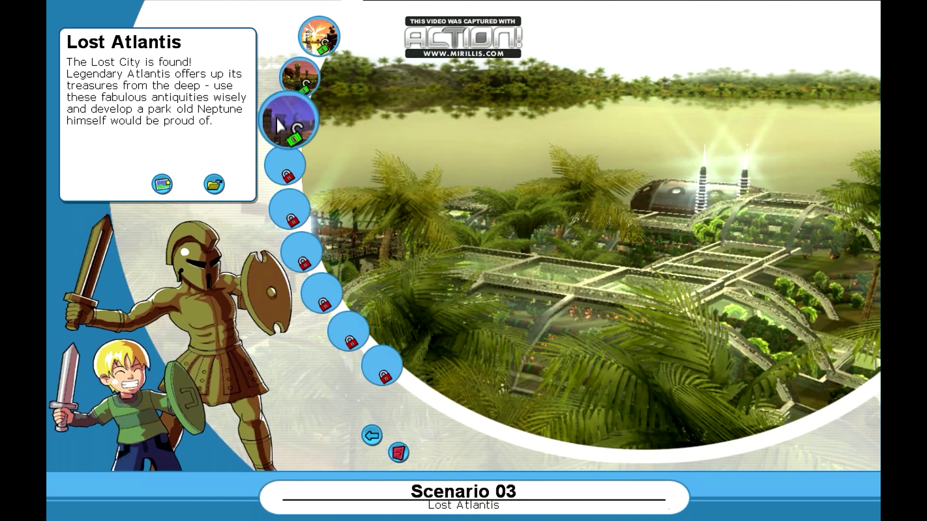
pyautogui.click(164, 184)
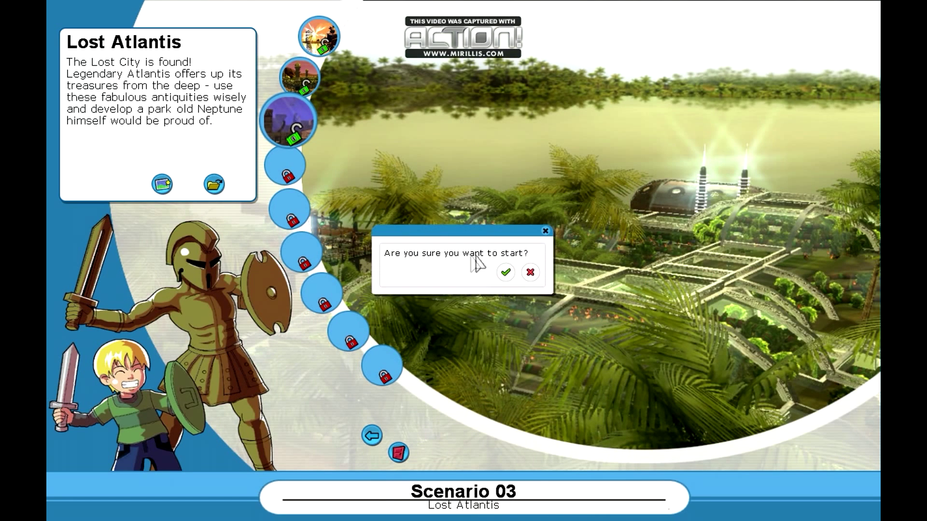
pyautogui.click(506, 273)
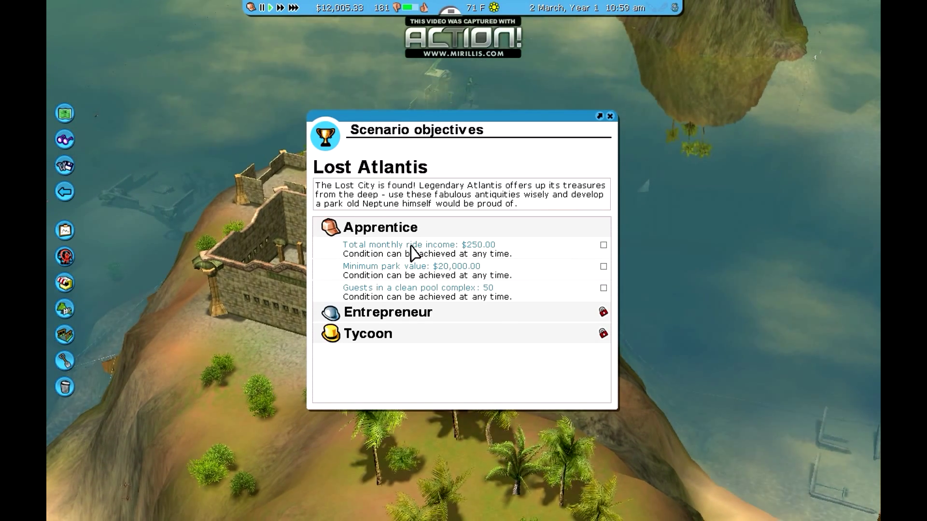
pyautogui.click(609, 116)
pyautogui.scroll(-3, 406, 360)
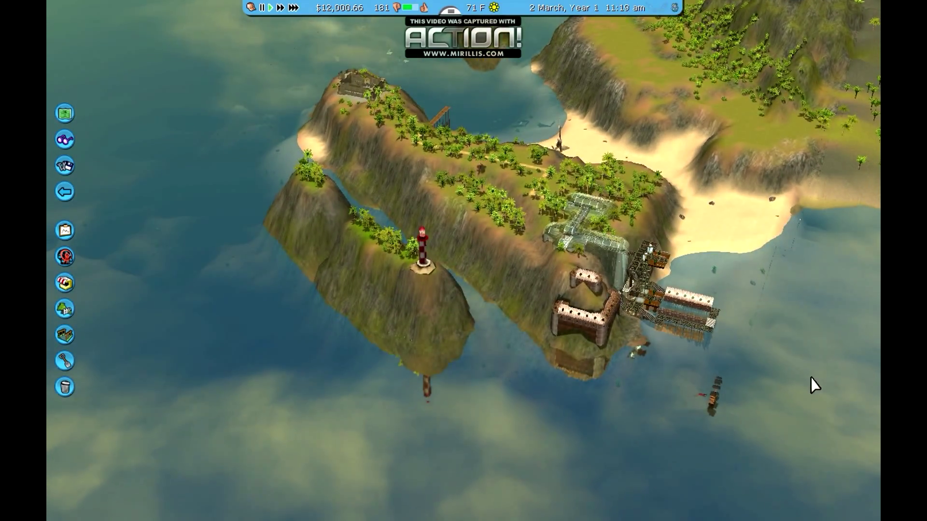
pyautogui.scroll(5, 810, 378)
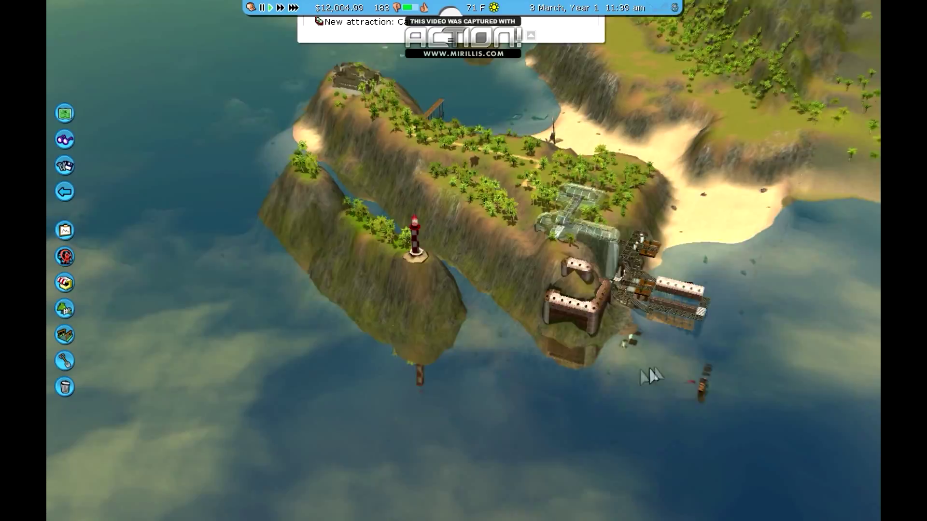
pyautogui.scroll(3, 773, 332)
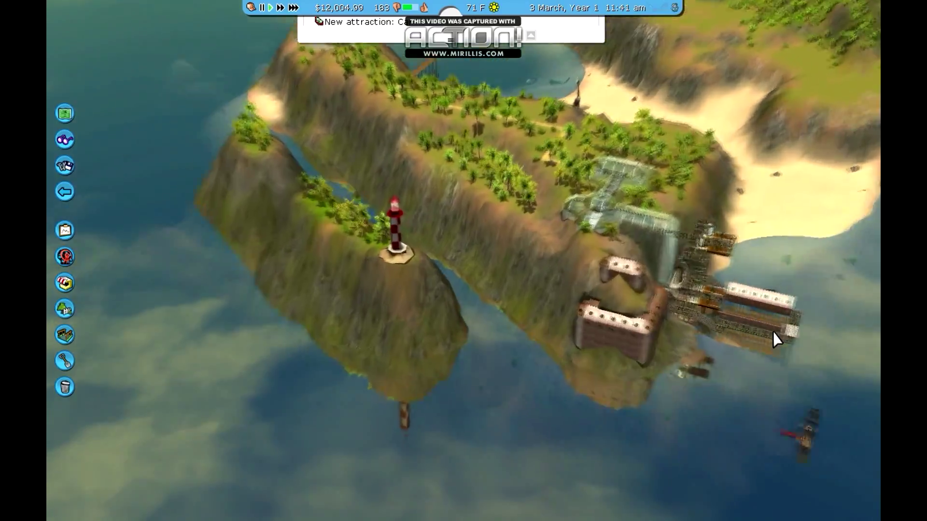
pyautogui.scroll(2, 772, 333)
pyautogui.scroll(2, 773, 332)
pyautogui.scroll(1, 773, 332)
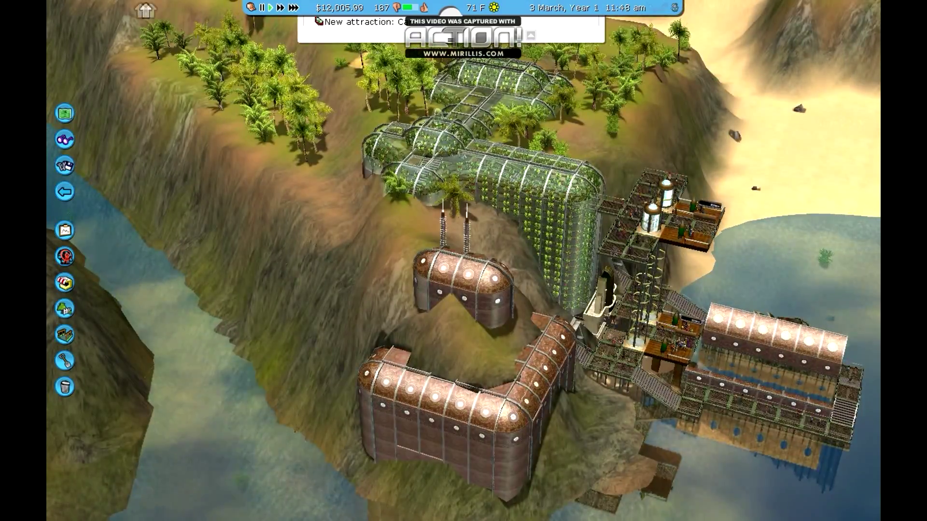
pyautogui.scroll(2, 472, 321)
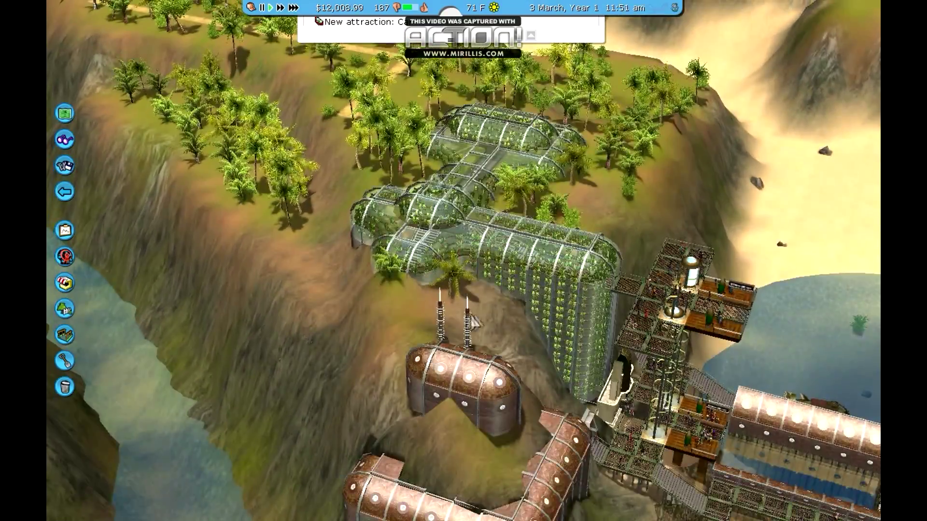
pyautogui.scroll(2, 491, 256)
pyautogui.scroll(2, 494, 262)
pyautogui.scroll(1, 494, 261)
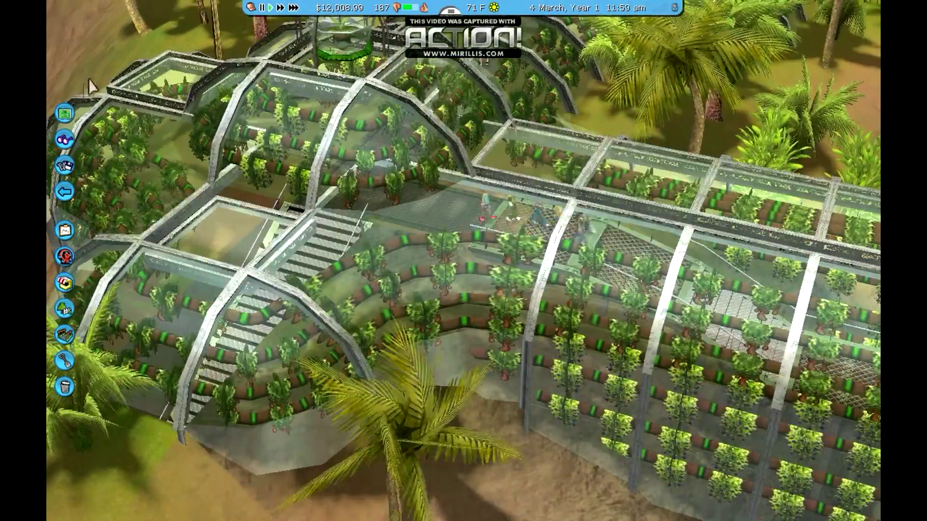
pyautogui.scroll(2, 57, 58)
pyautogui.scroll(-3, 400, 253)
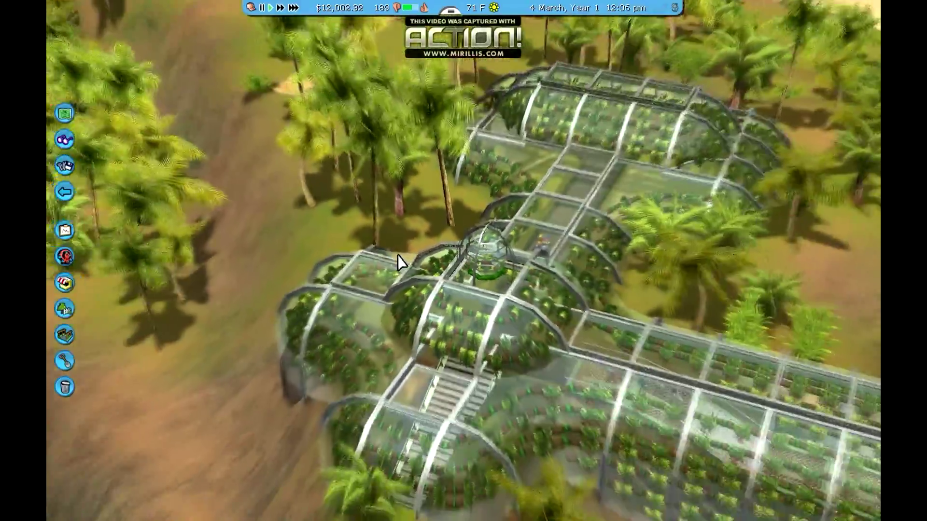
pyautogui.scroll(-3, 399, 263)
pyautogui.scroll(-2, 400, 297)
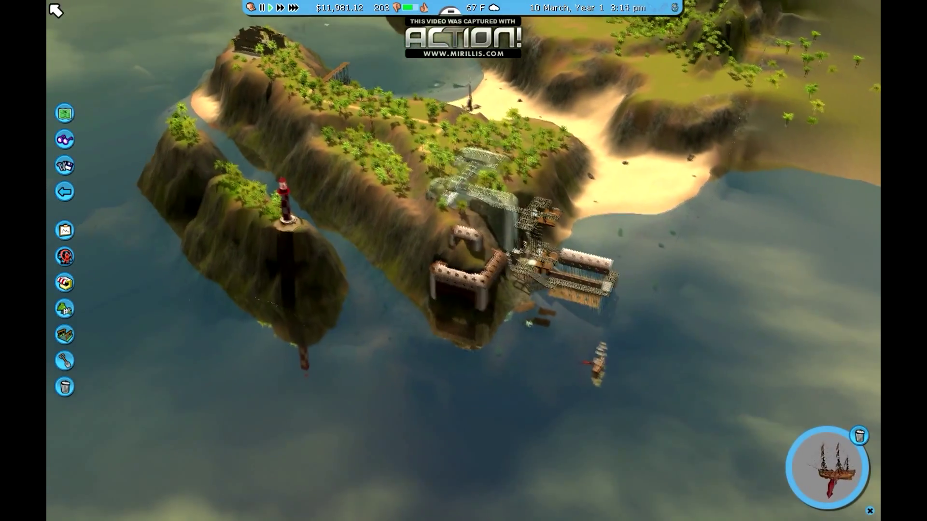
pyautogui.scroll(3, 832, 237)
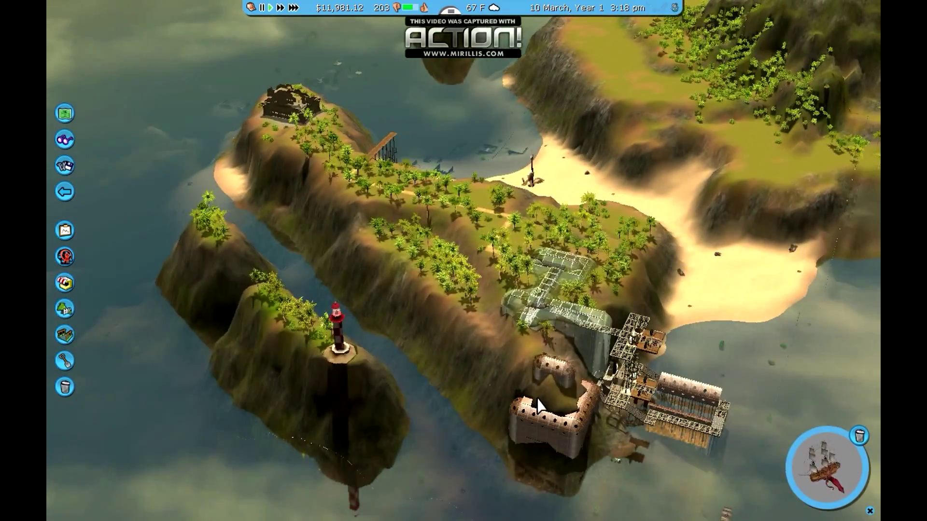
pyautogui.scroll(-2, 516, 387)
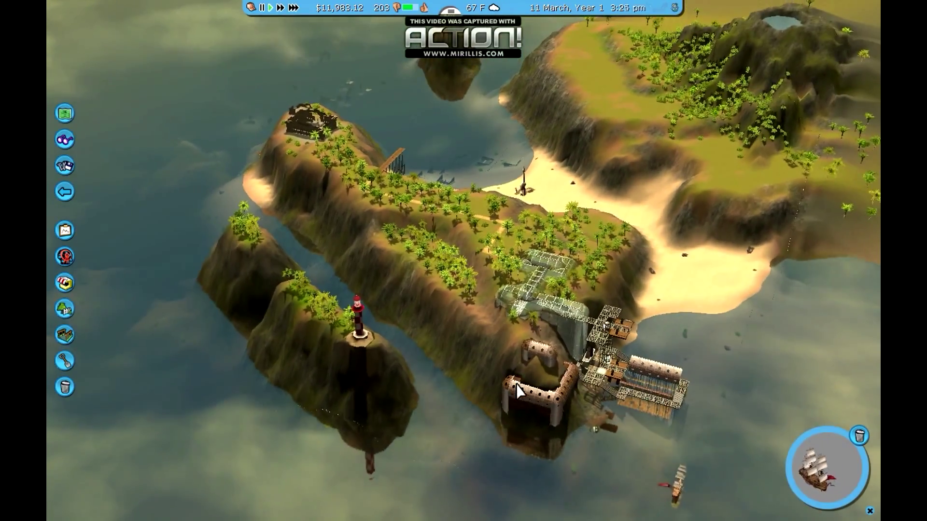
pyautogui.scroll(3, 518, 388)
pyautogui.scroll(3, 375, 314)
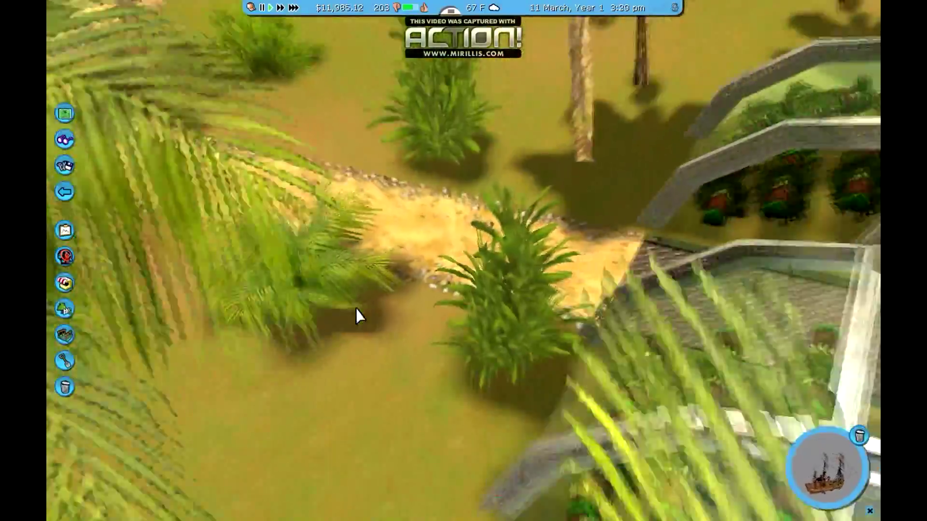
pyautogui.scroll(-3, 355, 316)
pyautogui.scroll(-3, 356, 317)
pyautogui.scroll(-2, 355, 316)
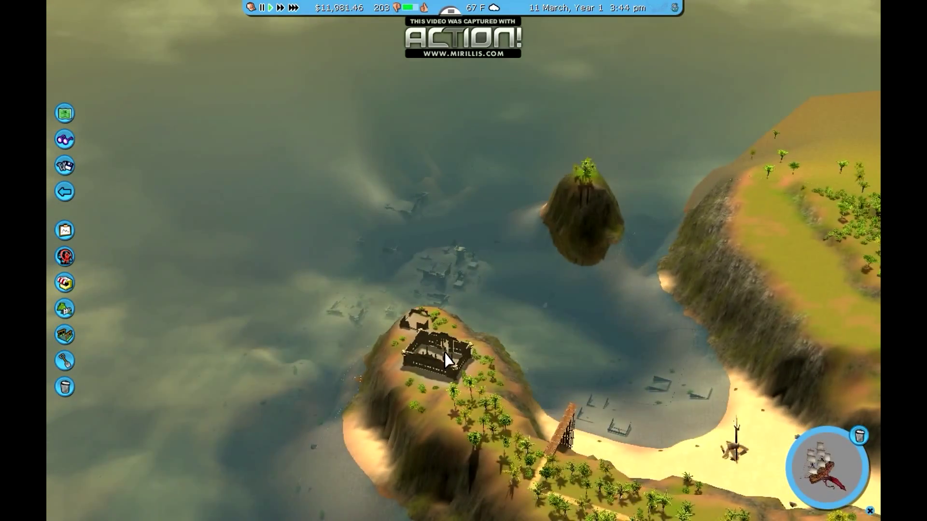
pyautogui.scroll(2, 456, 348)
pyautogui.scroll(2, 460, 353)
pyautogui.scroll(-2, 402, 355)
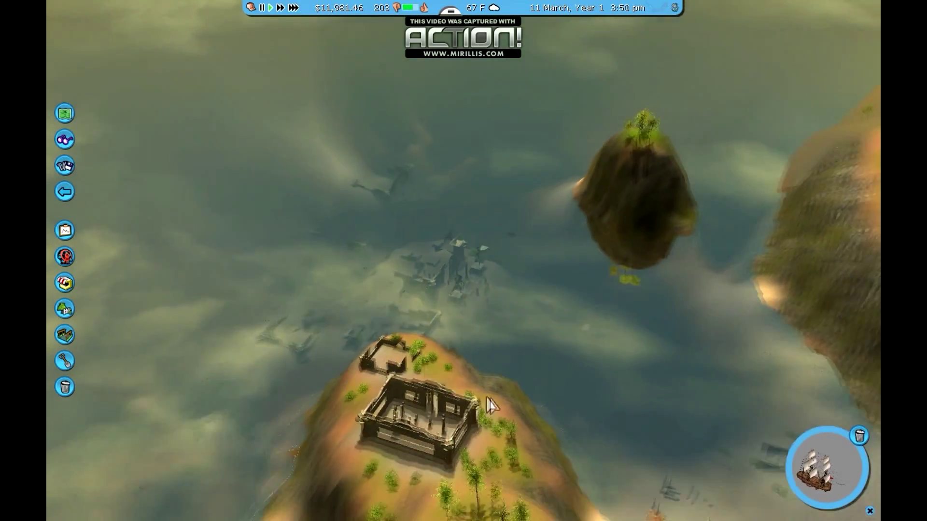
pyautogui.scroll(-2, 489, 405)
pyautogui.scroll(-2, 435, 268)
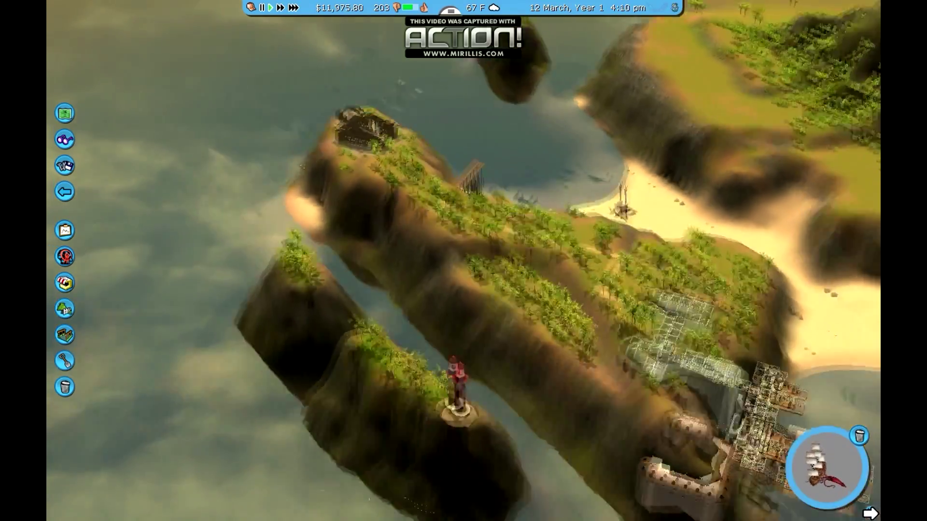
pyautogui.scroll(-3, 870, 513)
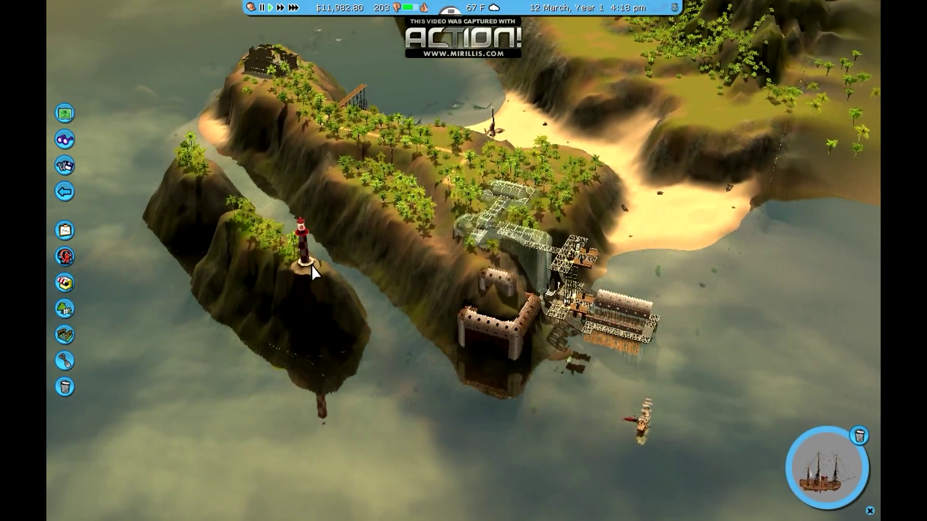
pyautogui.scroll(3, 311, 268)
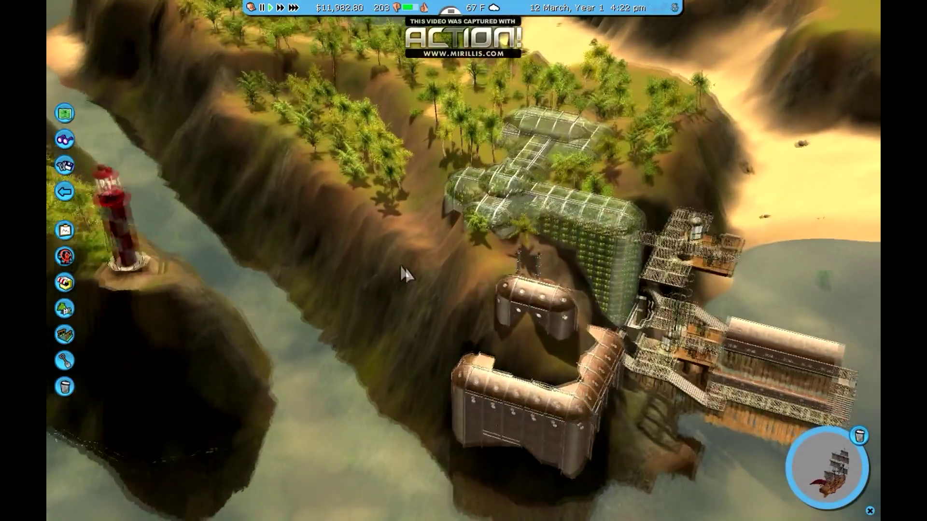
pyautogui.scroll(-3, 313, 288)
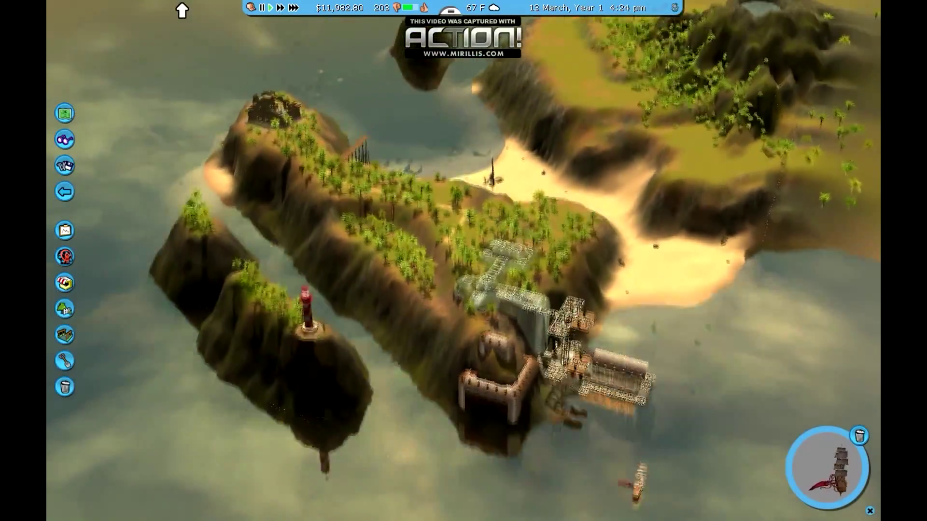
pyautogui.scroll(3, 270, 511)
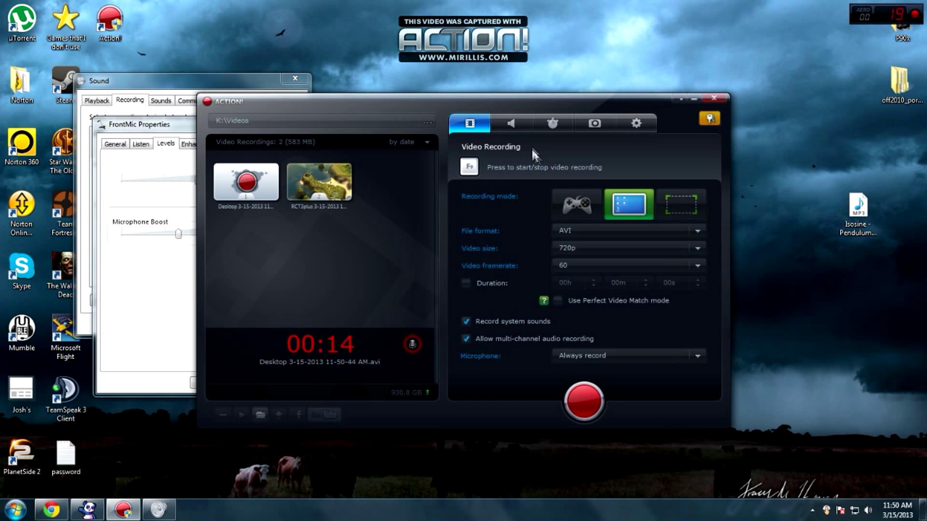
pyautogui.doubleClick(861, 215)
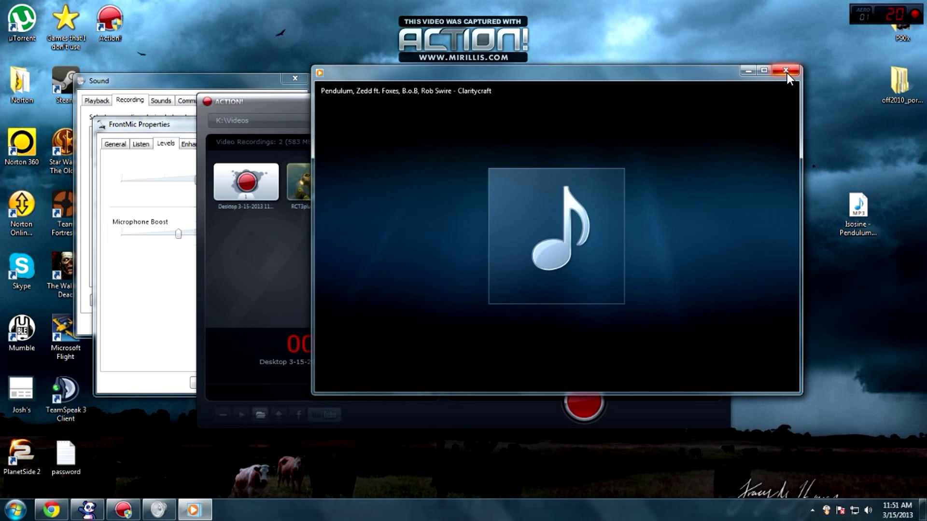
pyautogui.click(785, 70)
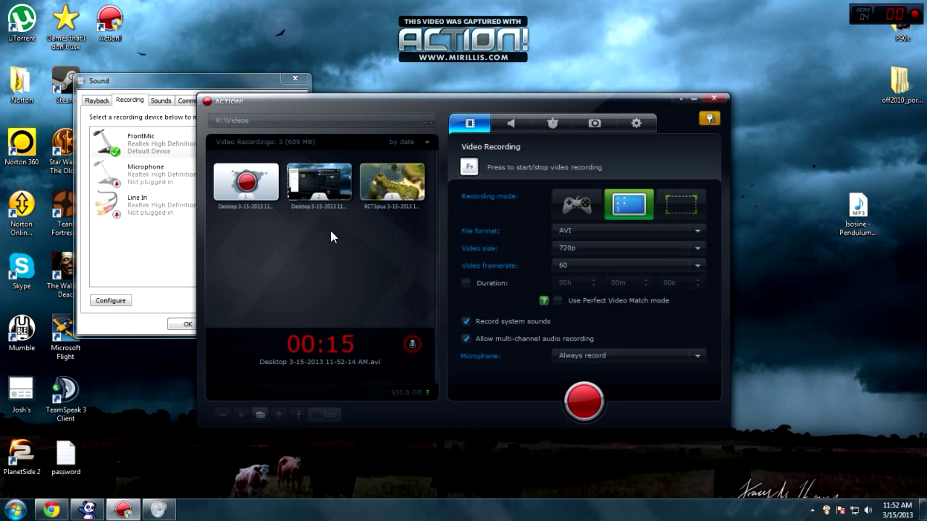
# Drag the Action! recorder window higher on the desktop.
pyautogui.moveTo(332, 103); pyautogui.dragTo(341, 74)
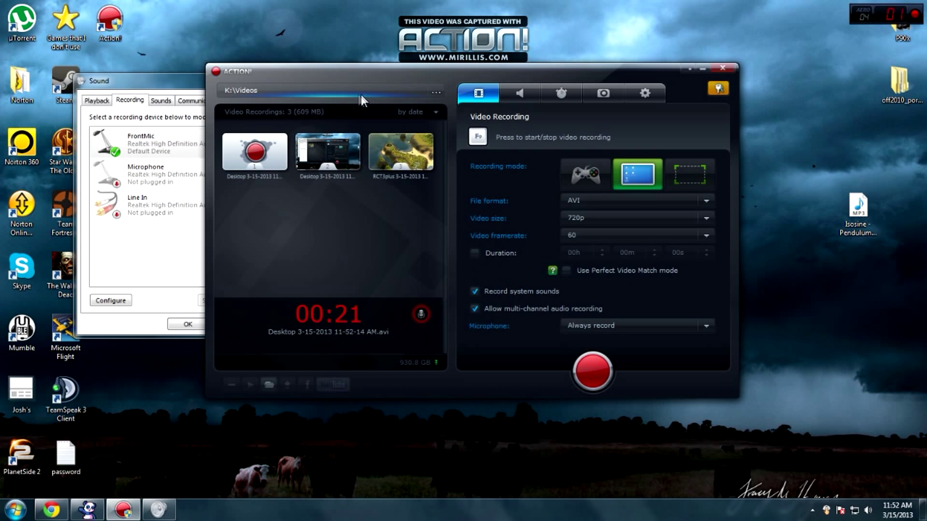
# Stop the current desktop take and close the Windows sound device settings.
pyautogui.click(594, 375)
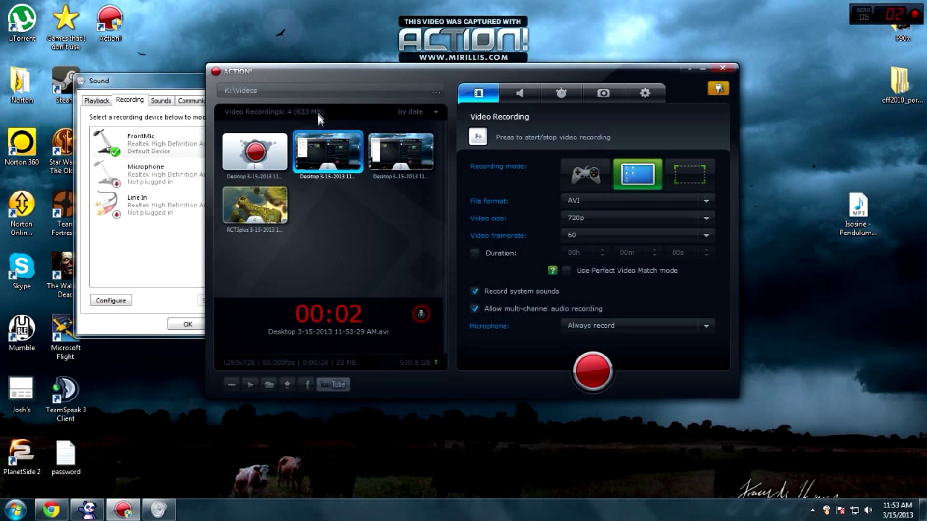
pyautogui.moveTo(320, 74); pyautogui.dragTo(355, 66)
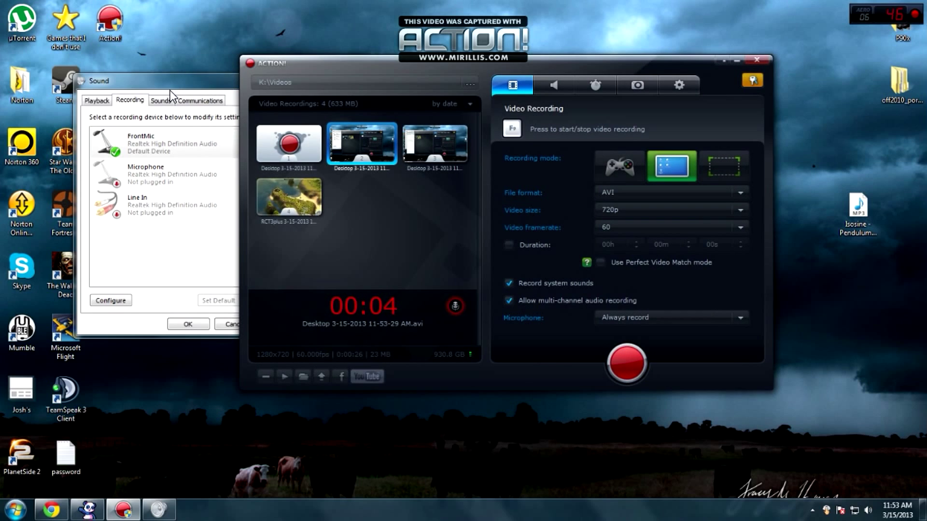
pyautogui.click(169, 91)
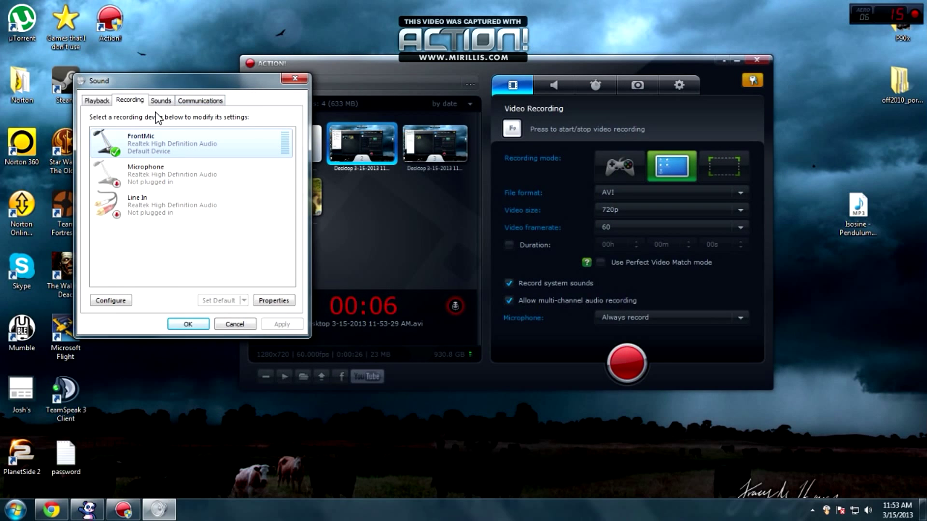
pyautogui.click(290, 78)
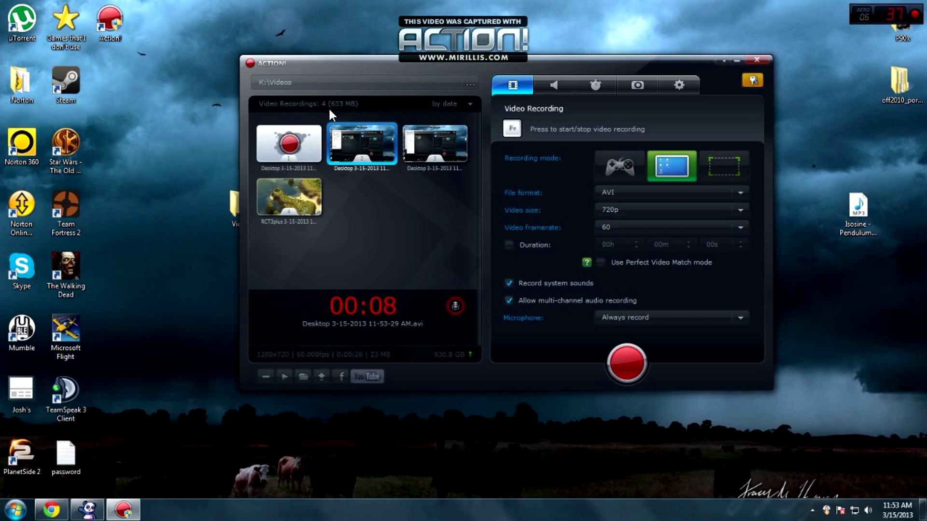
# Reposition the recorder window, dismiss the Malwarebytes notification and stop another take.
pyautogui.moveTo(360, 73); pyautogui.dragTo(306, 73)
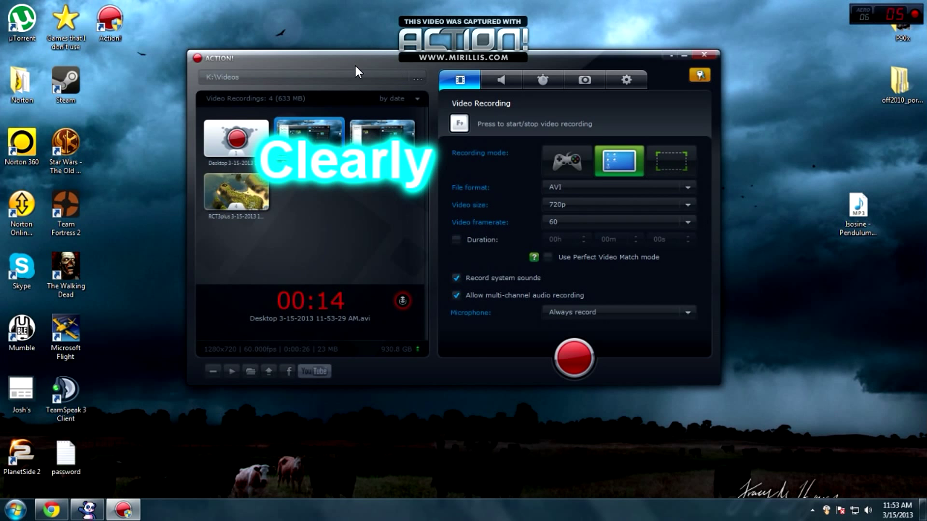
pyautogui.moveTo(356, 68); pyautogui.dragTo(381, 75)
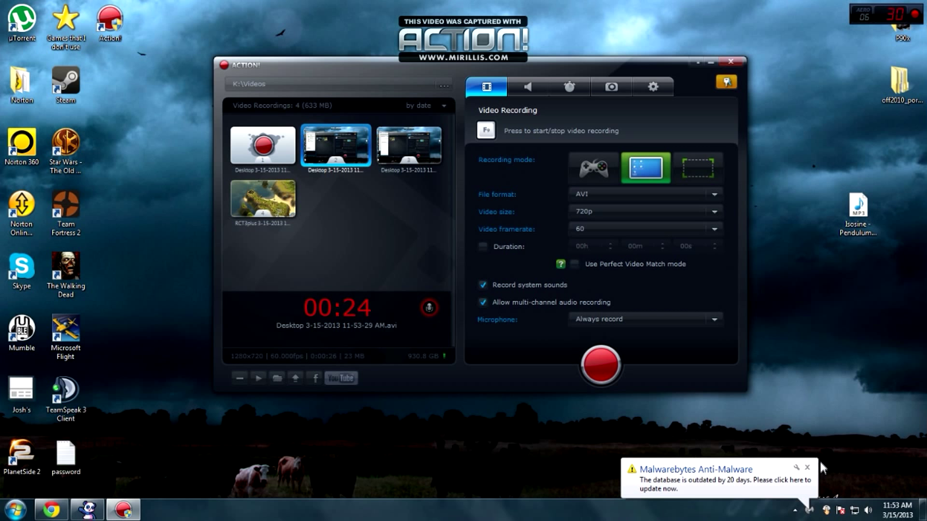
pyautogui.click(807, 470)
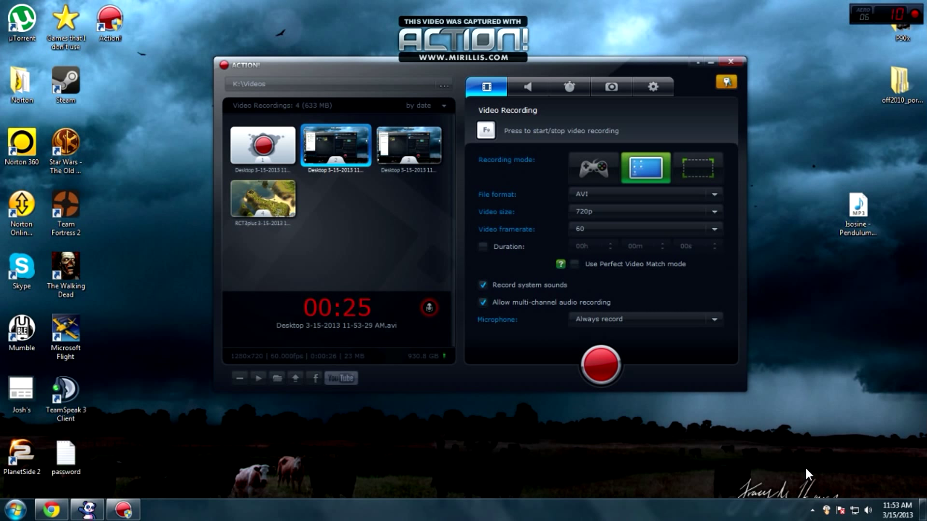
pyautogui.click(598, 370)
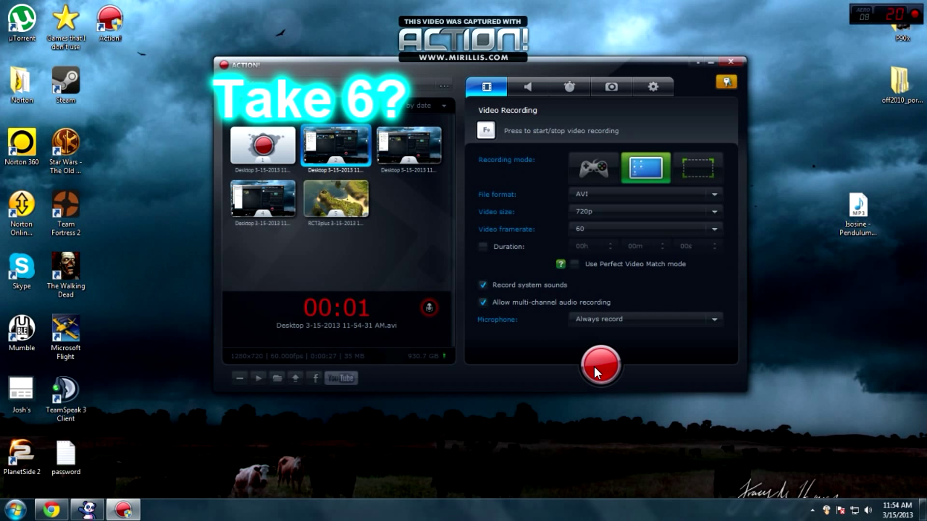